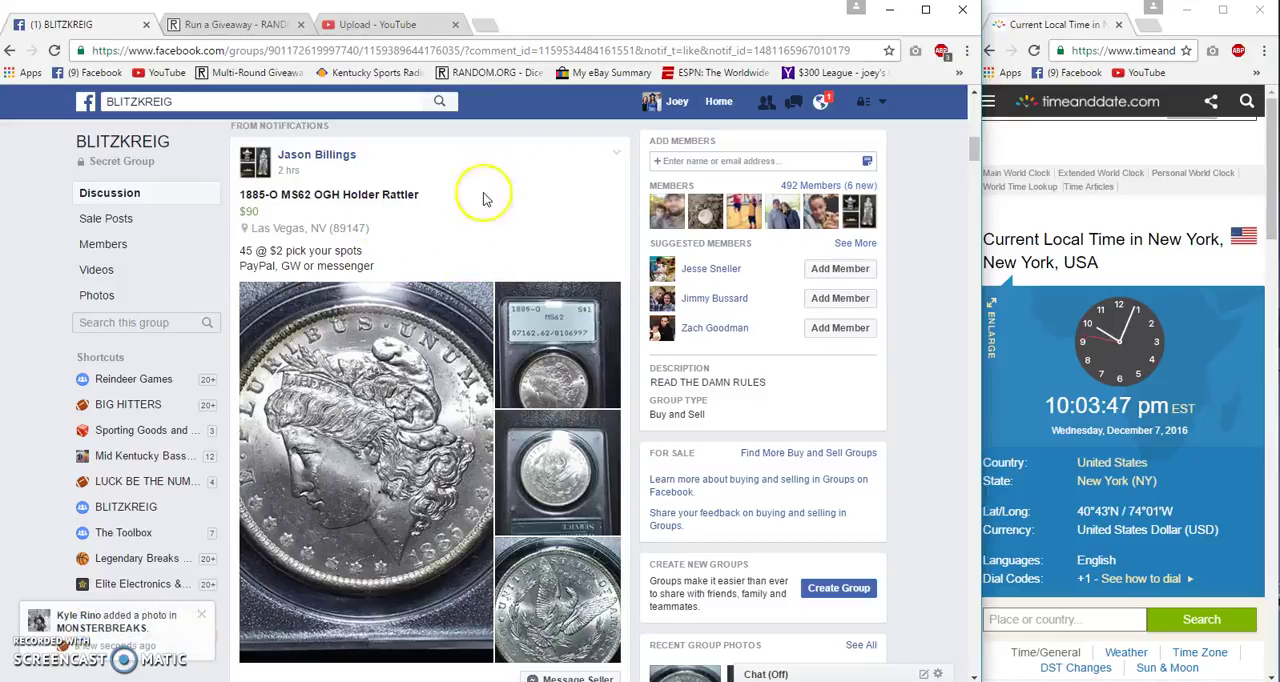
{"action": "scroll", "coordinate": [447, 252], "scroll_direction": "down", "scroll_amount": 4}
- Copy the 45-spot numbered list from the comment, then post 'Live' in the thread
{"action": "left_click", "coordinate": [371, 526]}
{"action": "scroll", "coordinate": [410, 488], "scroll_direction": "down", "scroll_amount": 1}
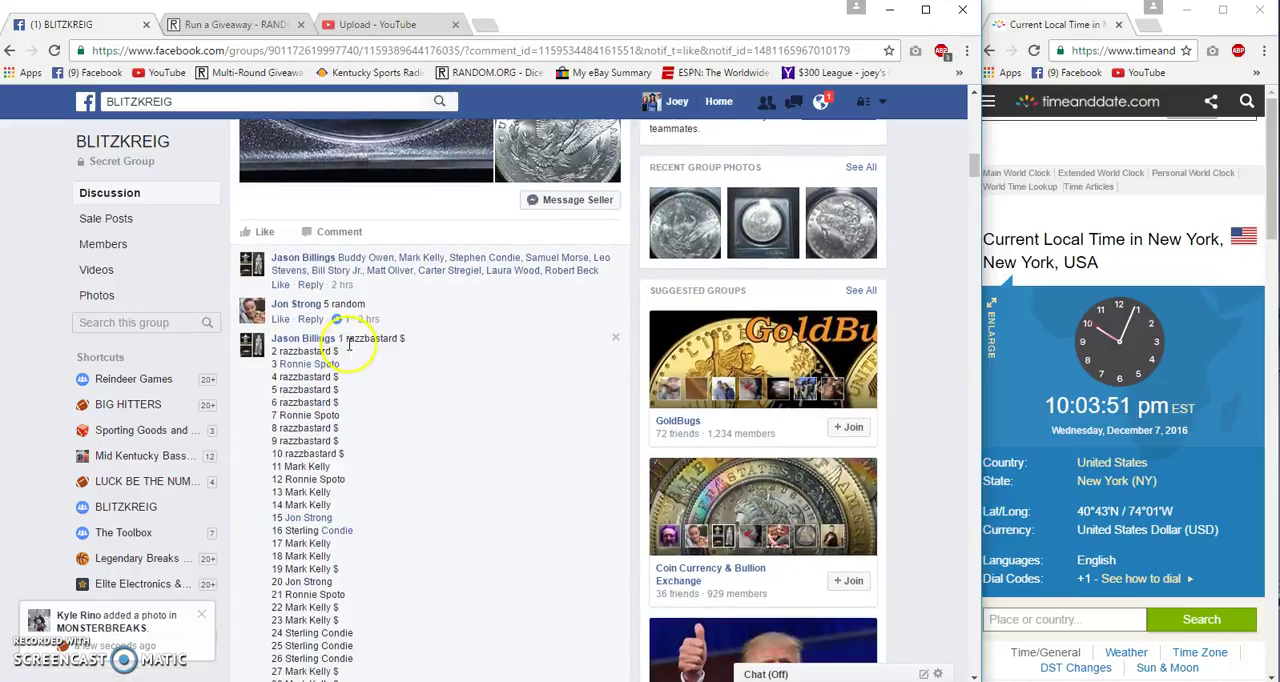
{"action": "left_click_drag", "start_coordinate": [410, 344], "coordinate": [435, 580]}
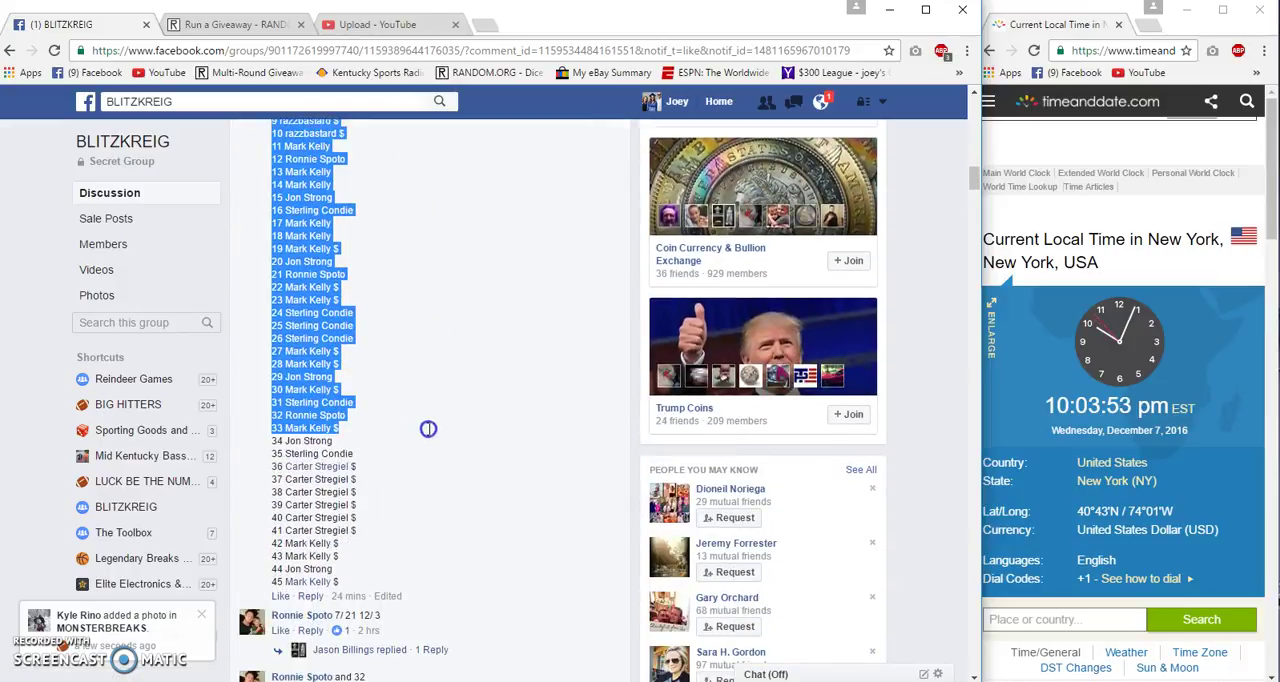
{"action": "right_click", "coordinate": [343, 484]}
{"action": "left_click", "coordinate": [375, 500]}
{"action": "scroll", "coordinate": [600, 500], "scroll_direction": "down", "scroll_amount": 8}
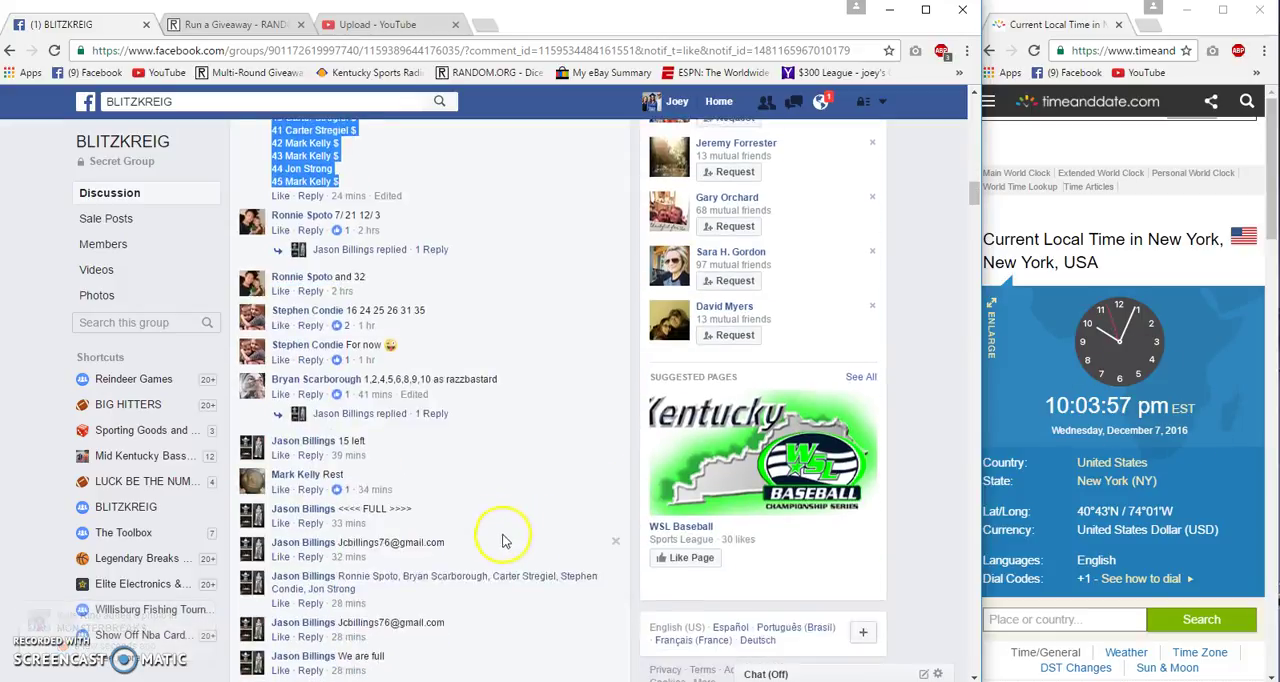
{"action": "scroll", "coordinate": [450, 530], "scroll_direction": "down", "scroll_amount": 4}
{"action": "scroll", "coordinate": [395, 548], "scroll_direction": "down", "scroll_amount": 4}
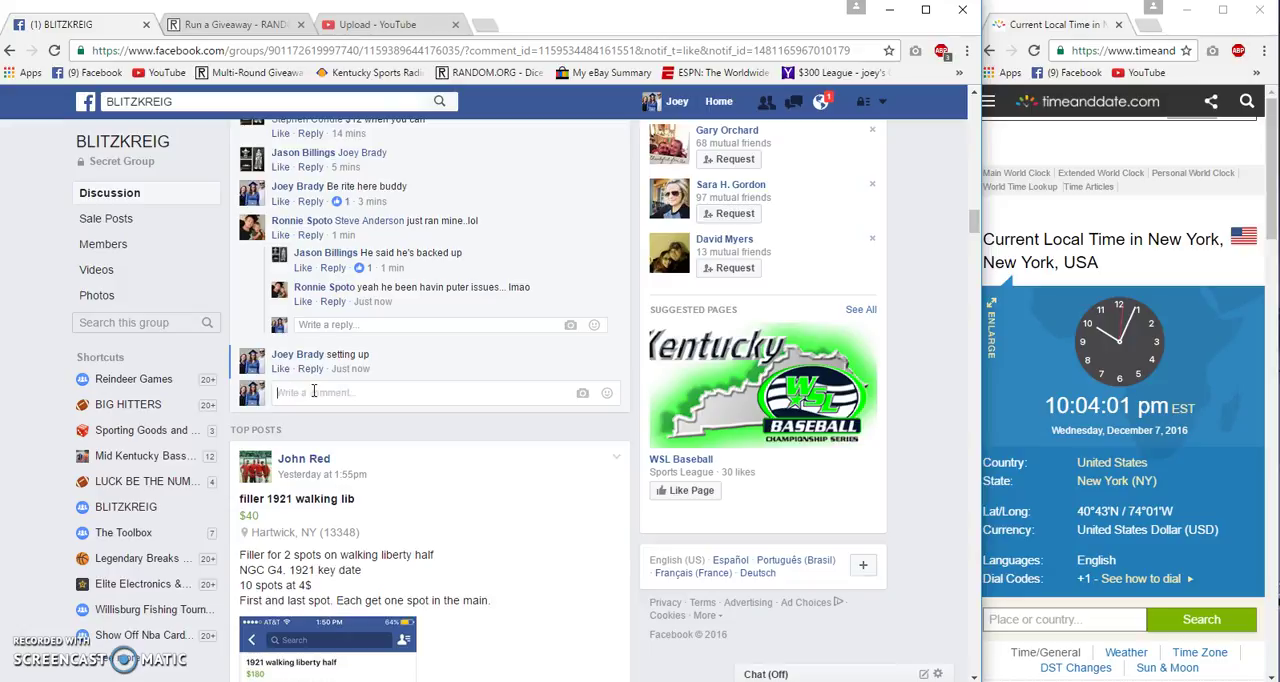
{"action": "key", "text": "Return"}
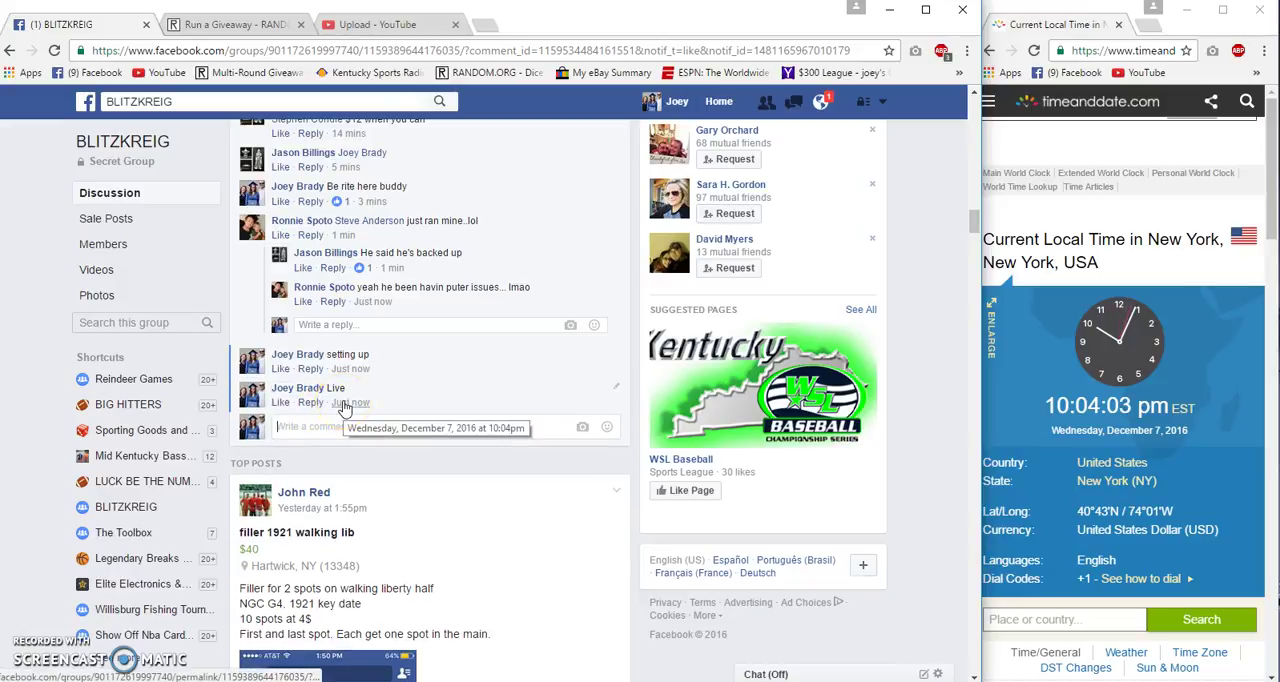
- Paste the 45 copied entries into the giveaway entries box
{"action": "left_click", "coordinate": [222, 24]}
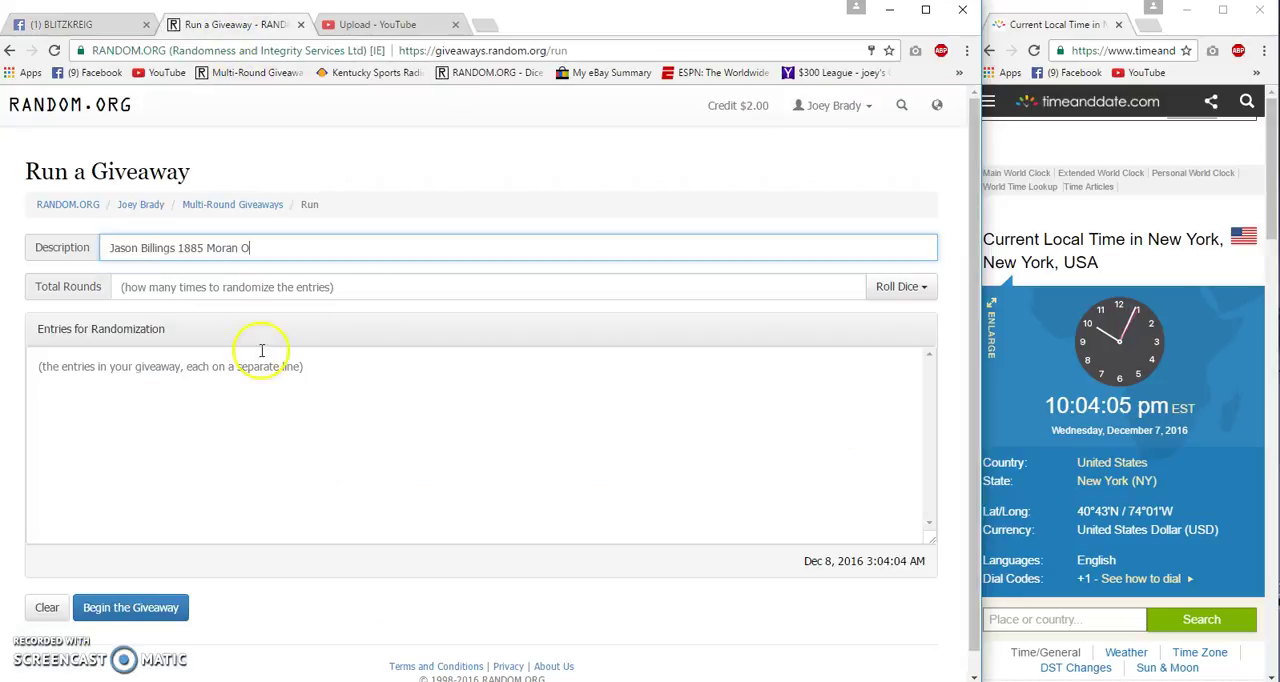
{"action": "right_click", "coordinate": [206, 405]}
{"action": "left_click", "coordinate": [246, 514]}
{"action": "scroll", "coordinate": [502, 478], "scroll_direction": "up", "scroll_amount": 5}
{"action": "scroll", "coordinate": [502, 478], "scroll_direction": "up", "scroll_amount": 5}
{"action": "scroll", "coordinate": [502, 478], "scroll_direction": "up", "scroll_amount": 3}
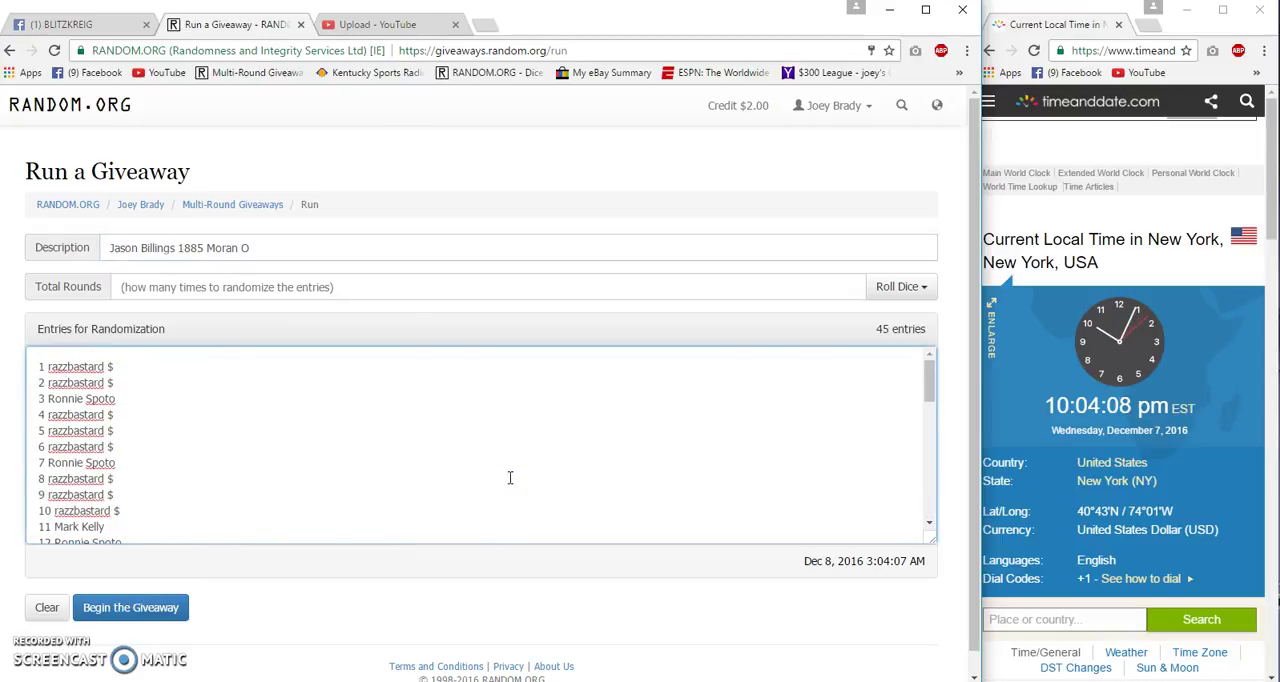
- Roll 3d6 to set 9 rounds, then request to begin the giveaway
{"action": "left_click", "coordinate": [902, 286]}
{"action": "left_click", "coordinate": [845, 341]}
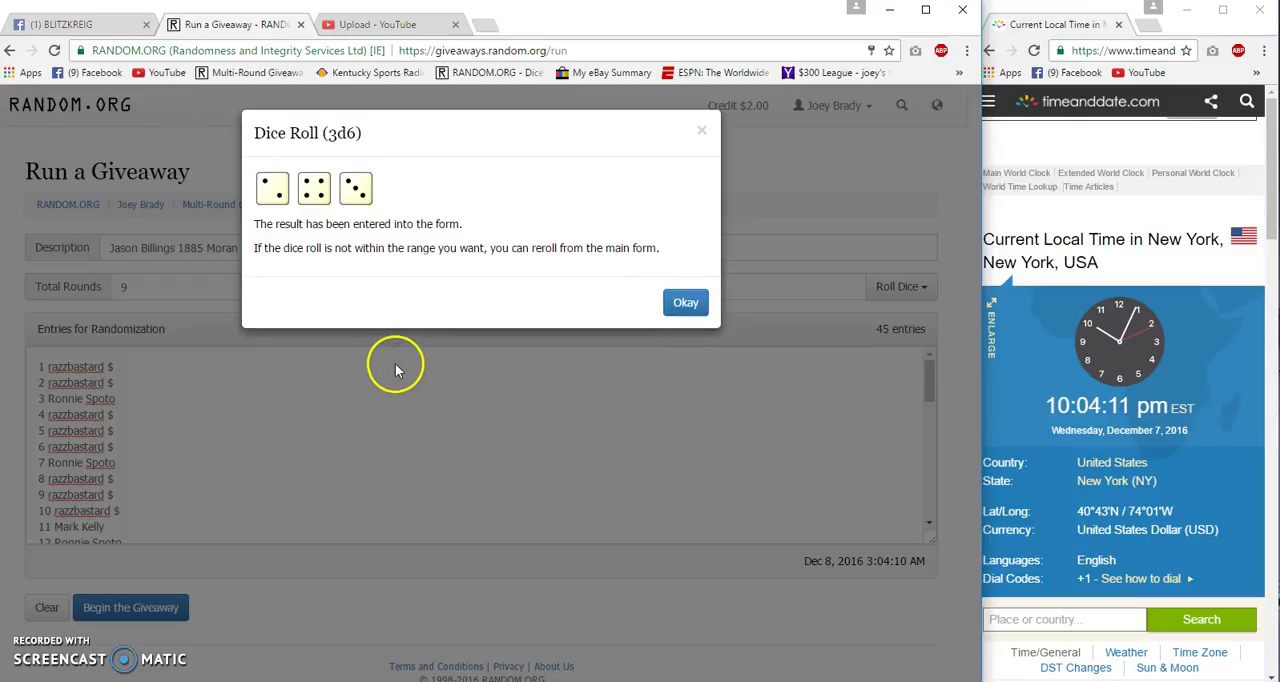
{"action": "left_click", "coordinate": [685, 302]}
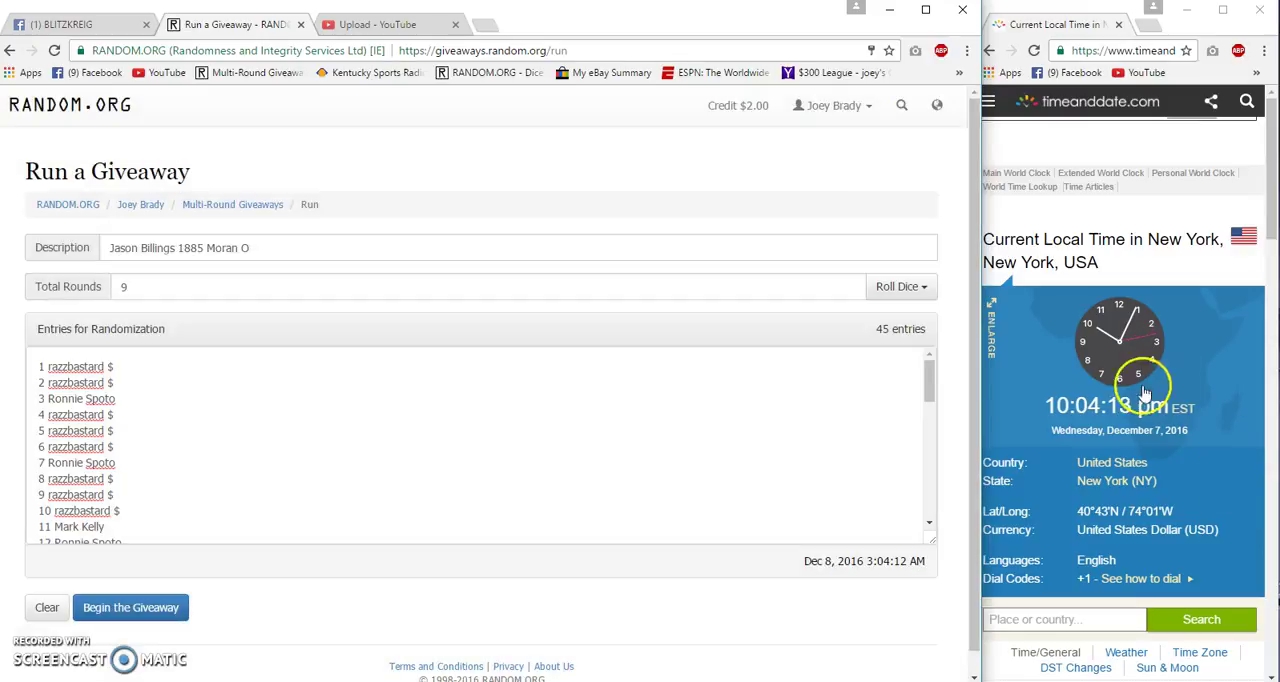
{"action": "left_click", "coordinate": [130, 607]}
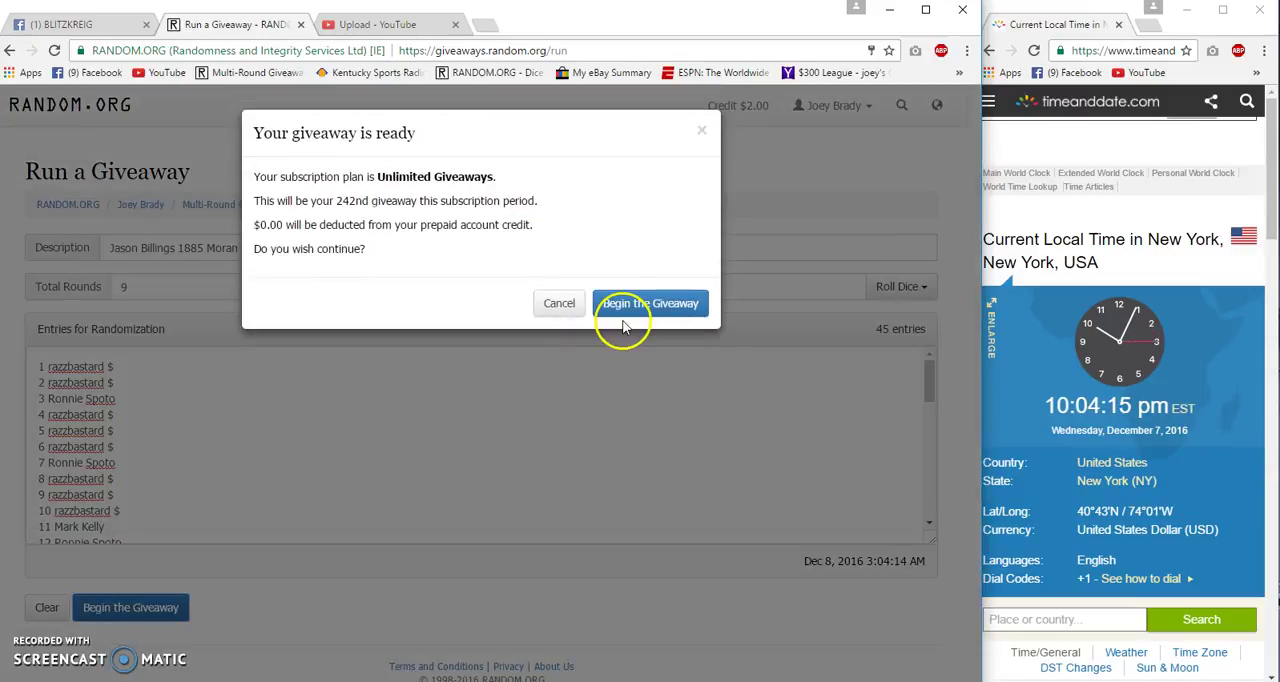
- Confirm the giveaway start and run Next Round through round 8 of 9
{"action": "left_click", "coordinate": [650, 303]}
{"action": "scroll", "coordinate": [370, 405], "scroll_direction": "down", "scroll_amount": 3}
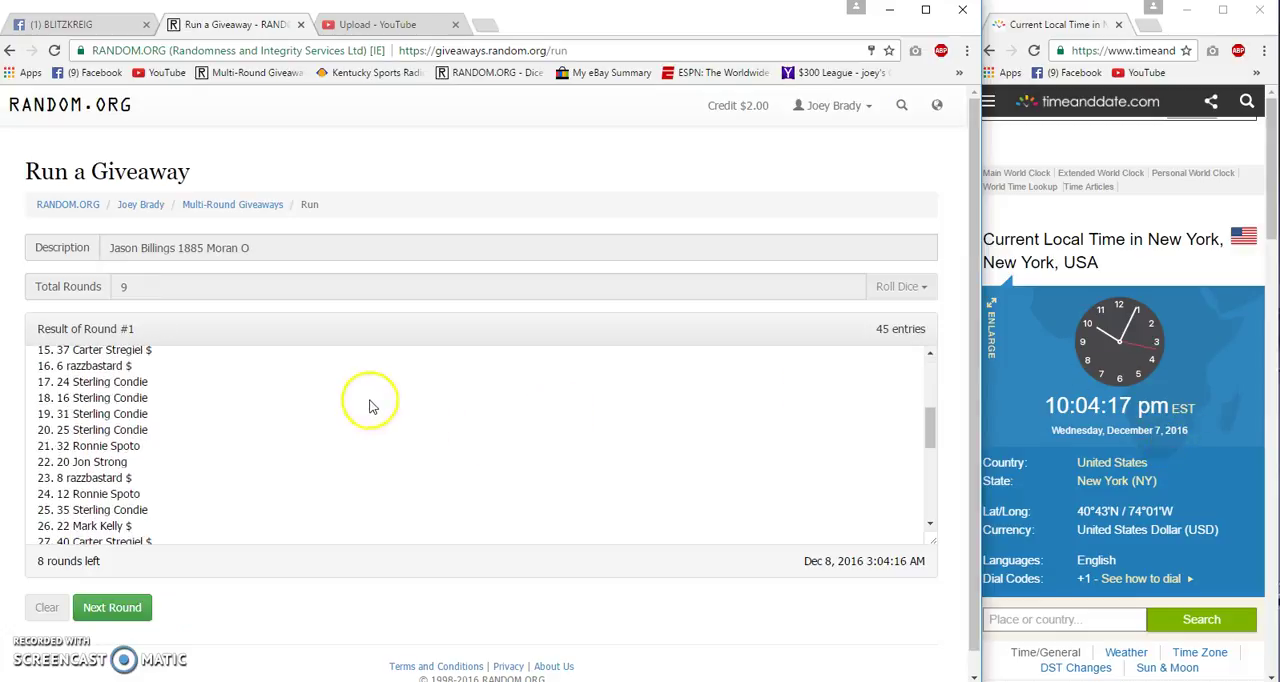
{"action": "scroll", "coordinate": [370, 405], "scroll_direction": "down", "scroll_amount": 5}
{"action": "left_click_drag", "start_coordinate": [175, 541], "coordinate": [214, 541]}
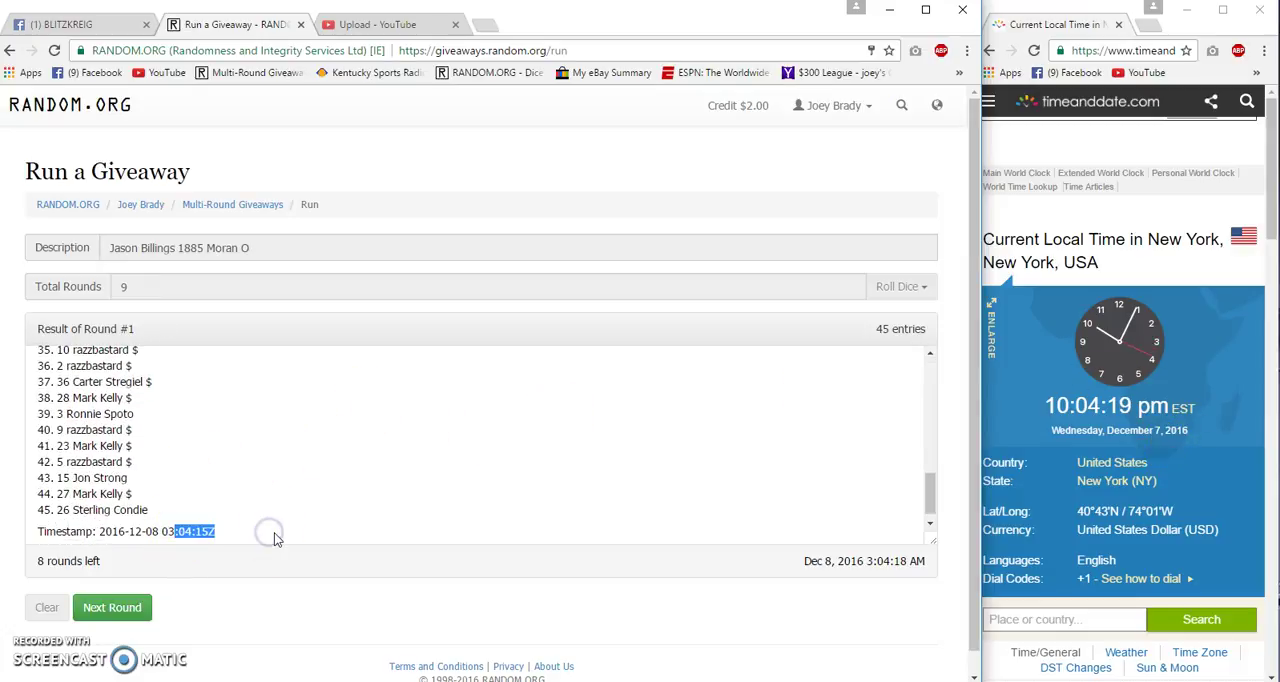
{"action": "scroll", "coordinate": [276, 532], "scroll_direction": "up", "scroll_amount": 8}
{"action": "left_click", "coordinate": [112, 607]}
{"action": "left_click", "coordinate": [128, 610]}
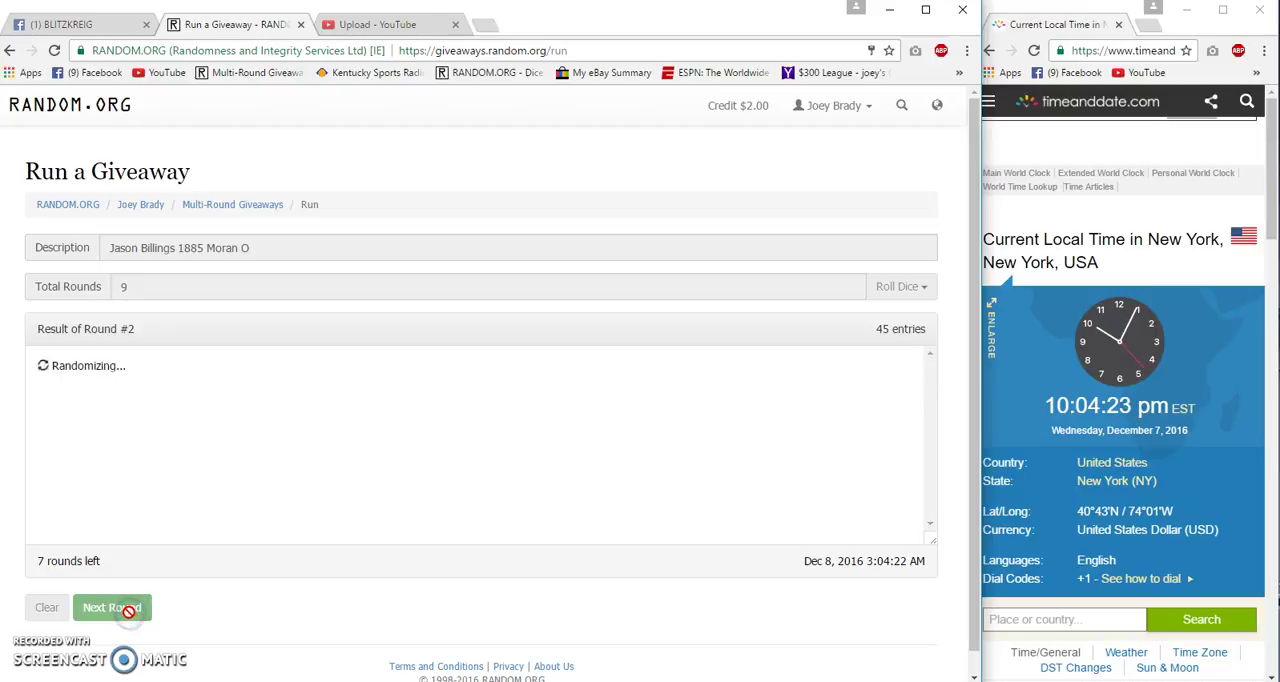
{"action": "left_click", "coordinate": [128, 610]}
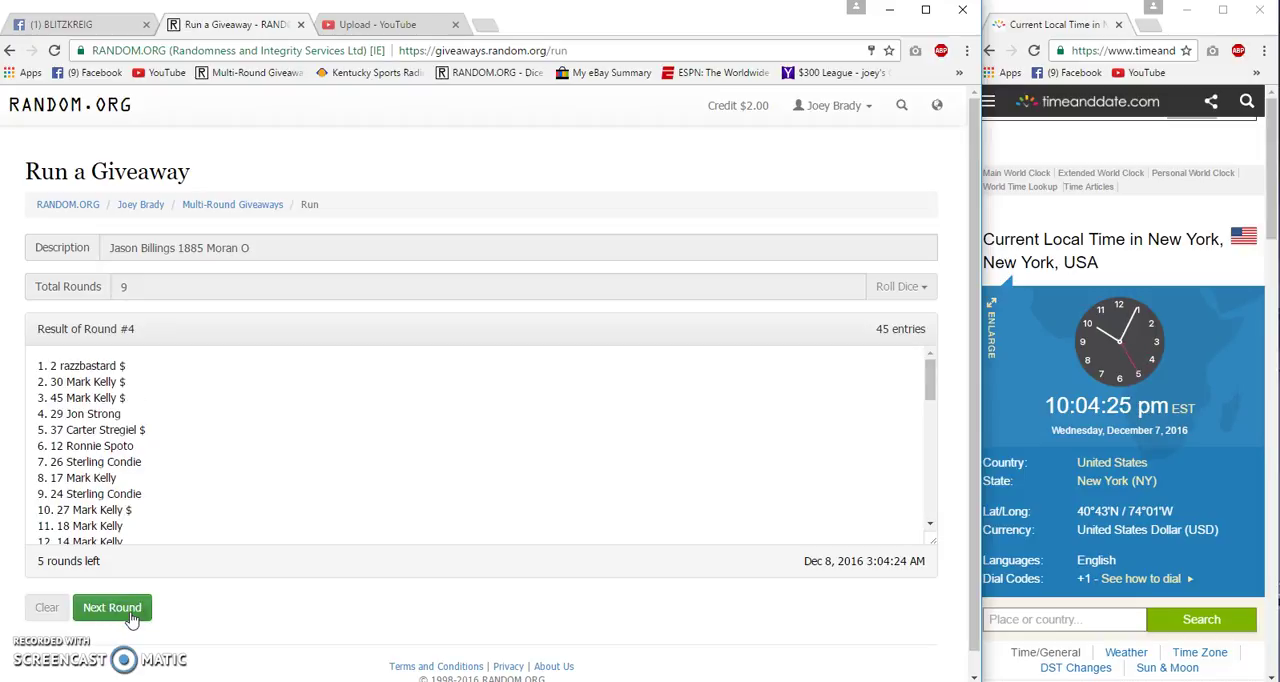
{"action": "left_click", "coordinate": [128, 612]}
{"action": "left_click", "coordinate": [128, 612]}
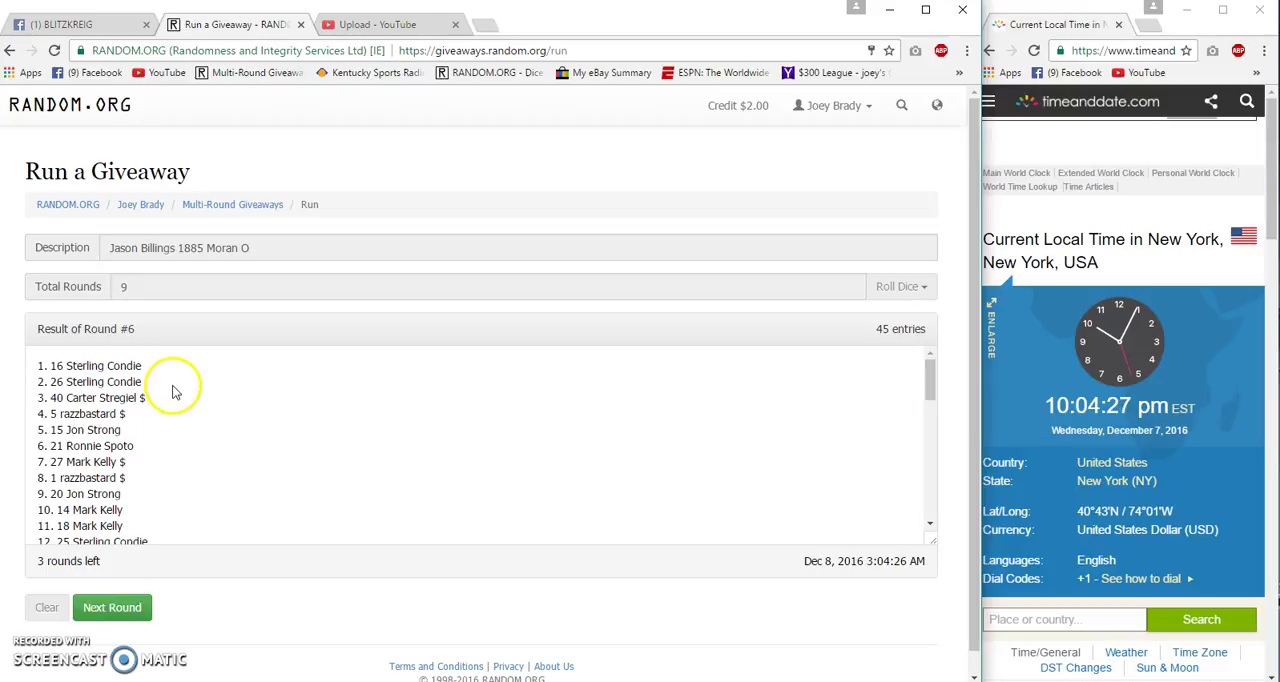
{"action": "left_click", "coordinate": [112, 607]}
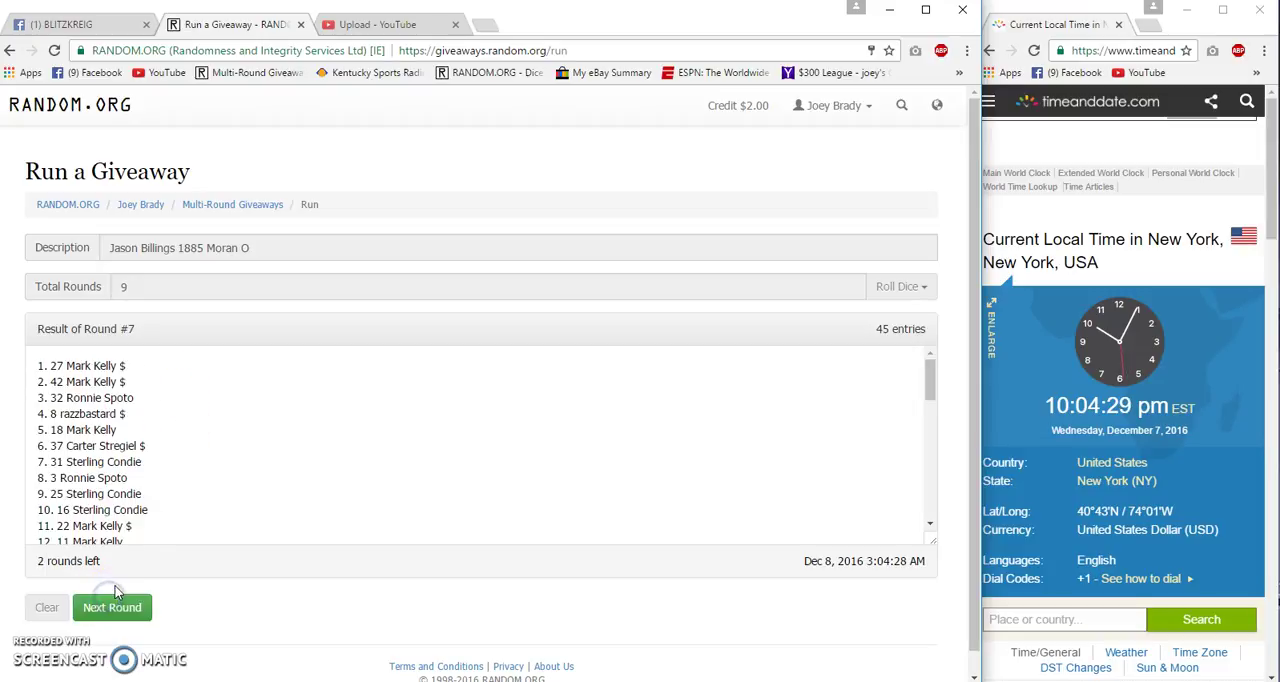
{"action": "left_click", "coordinate": [112, 607]}
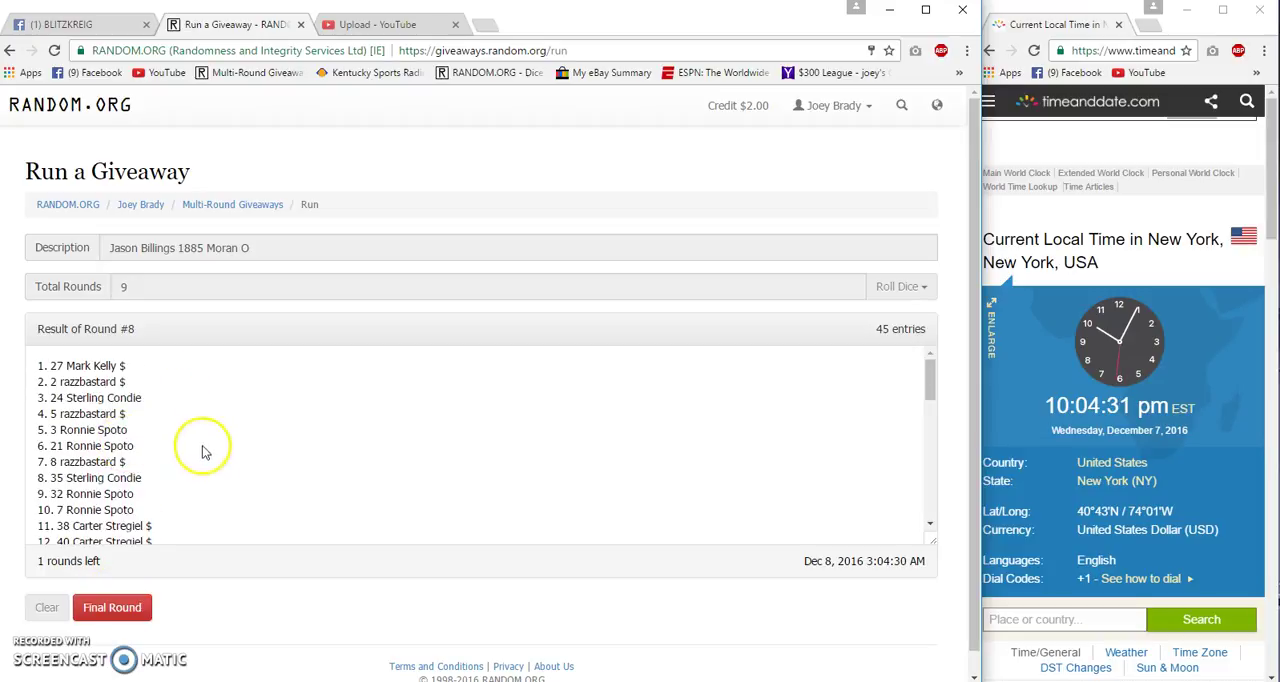
{"action": "scroll", "coordinate": [208, 456], "scroll_direction": "down", "scroll_amount": 5}
{"action": "scroll", "coordinate": [208, 458], "scroll_direction": "down", "scroll_amount": 5}
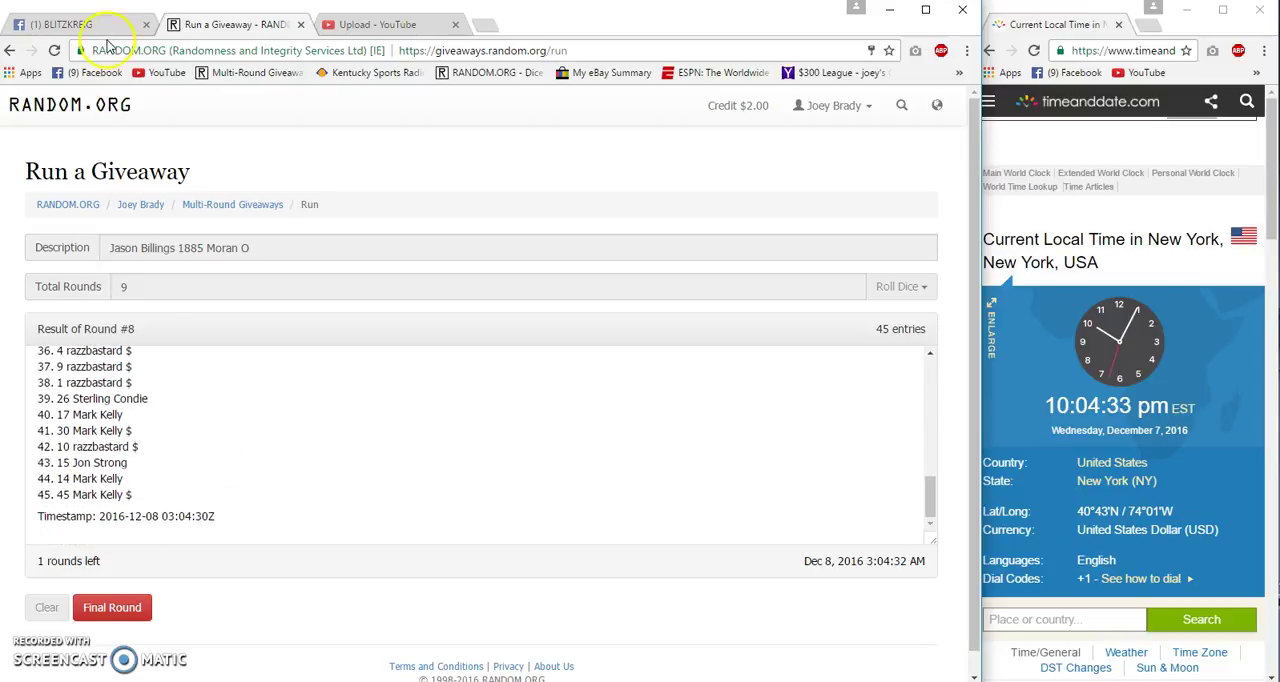
- Post 'Good Luck Final Roll' in the BLITZKREIG Facebook thread
{"action": "left_click", "coordinate": [60, 24]}
{"action": "type", "text": "Good Luck Final Roll"}
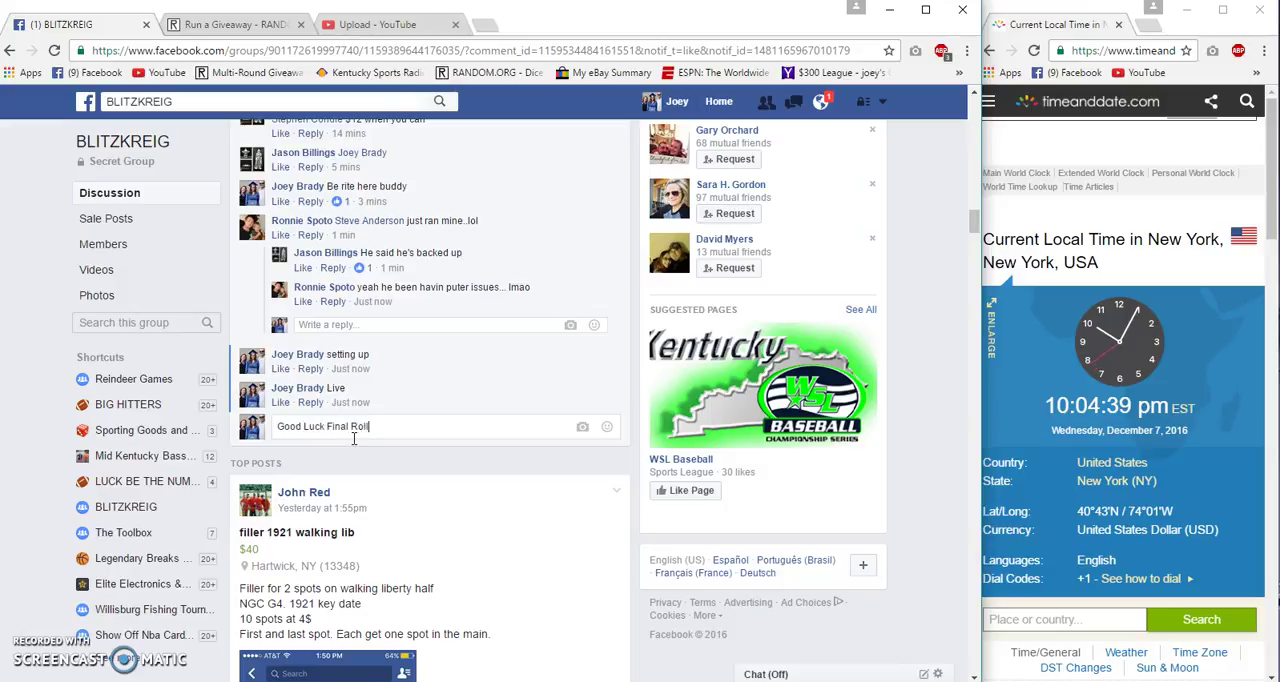
{"action": "key", "text": "Return"}
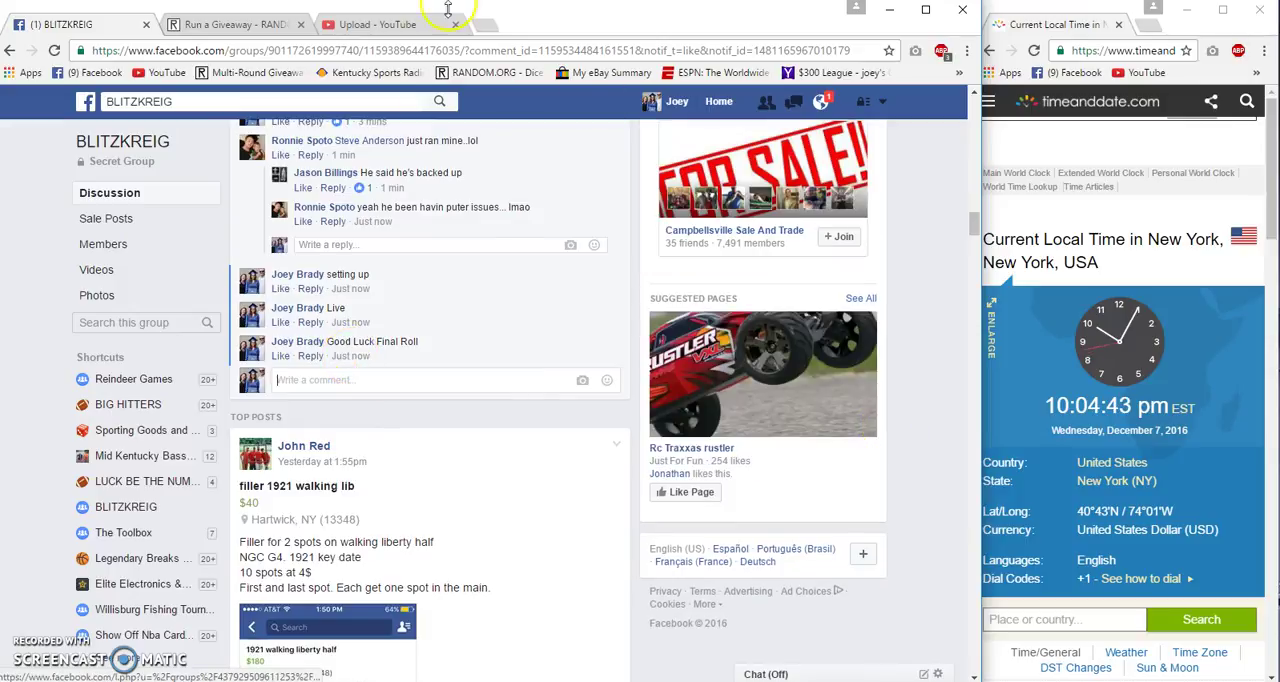
- Run the ninth Final Round and open the Verification code page showing Round 9 results
{"action": "left_click", "coordinate": [250, 25]}
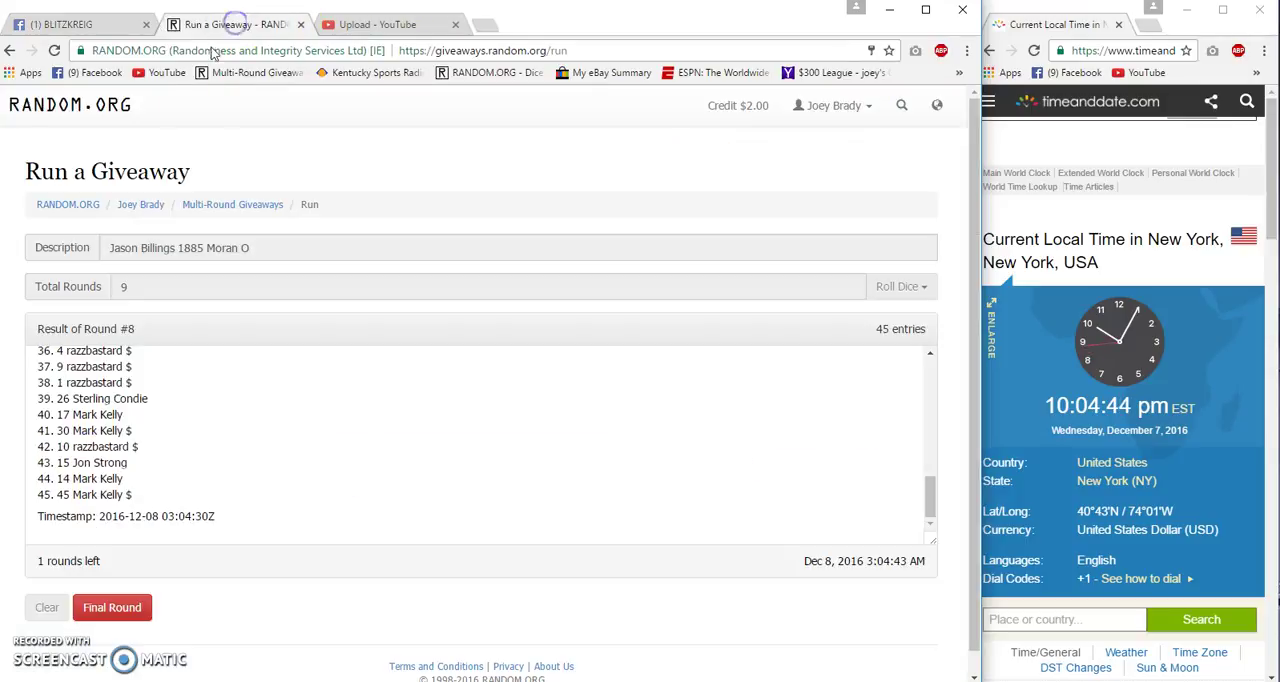
{"action": "left_click", "coordinate": [112, 607]}
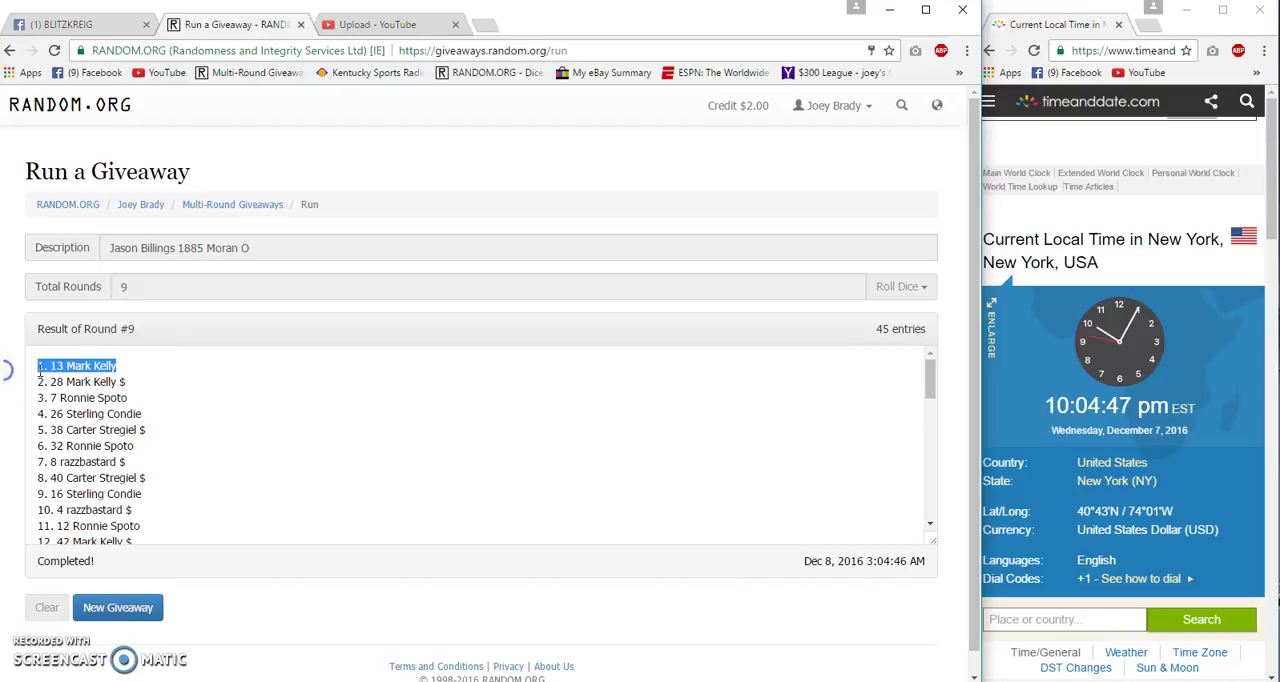
{"action": "right_click", "coordinate": [62, 370]}
{"action": "left_click", "coordinate": [120, 328]}
{"action": "double_click", "coordinate": [126, 328]}
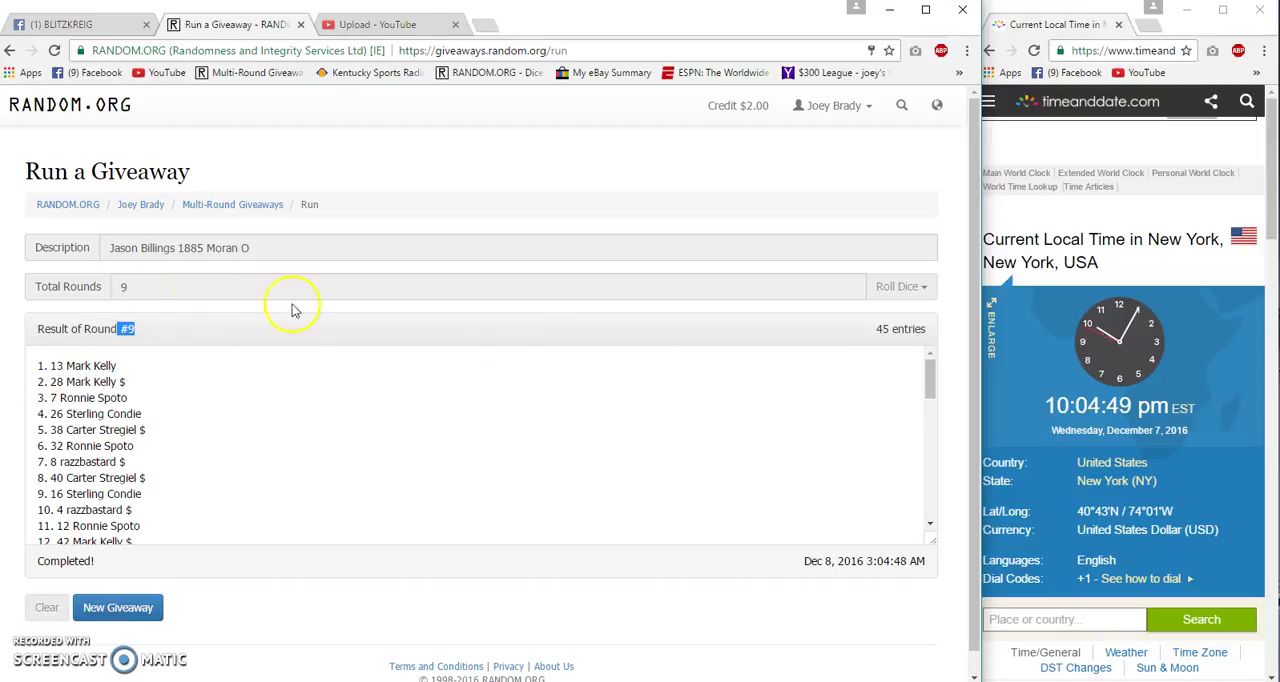
{"action": "scroll", "coordinate": [143, 408], "scroll_direction": "down", "scroll_amount": 4}
{"action": "scroll", "coordinate": [143, 408], "scroll_direction": "down", "scroll_amount": 4}
{"action": "scroll", "coordinate": [200, 460], "scroll_direction": "down", "scroll_amount": 4}
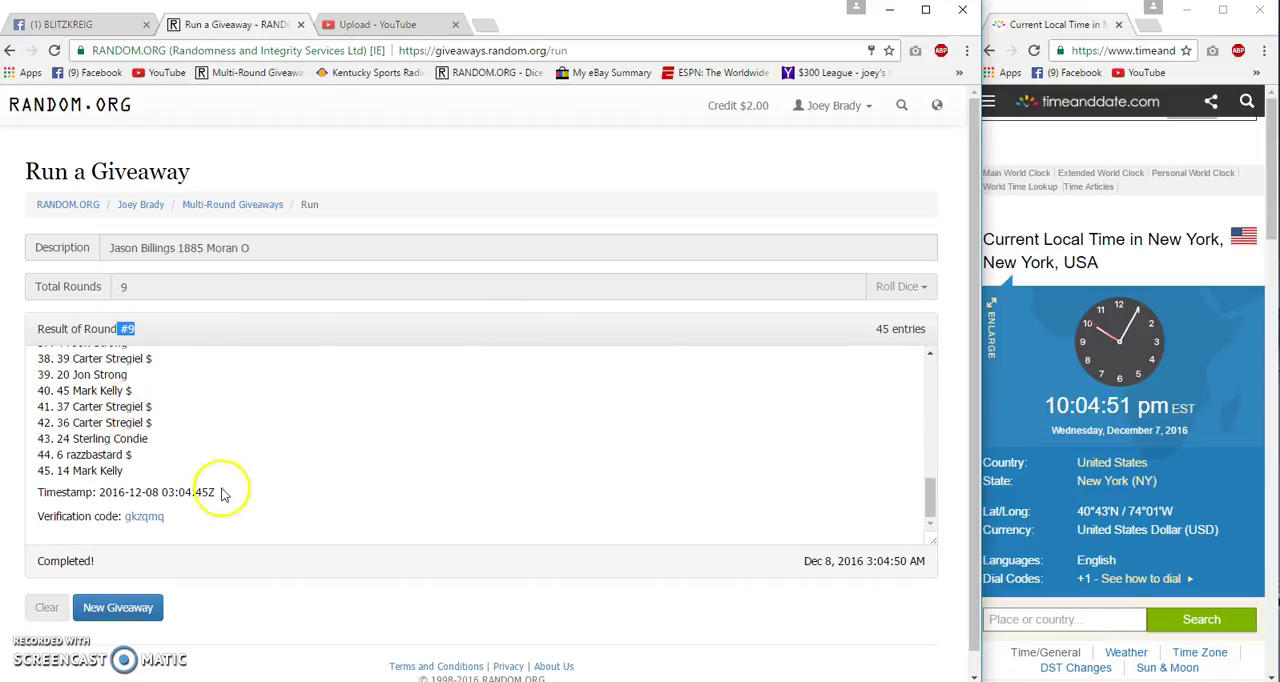
{"action": "double_click", "coordinate": [188, 491]}
{"action": "left_click", "coordinate": [143, 516]}
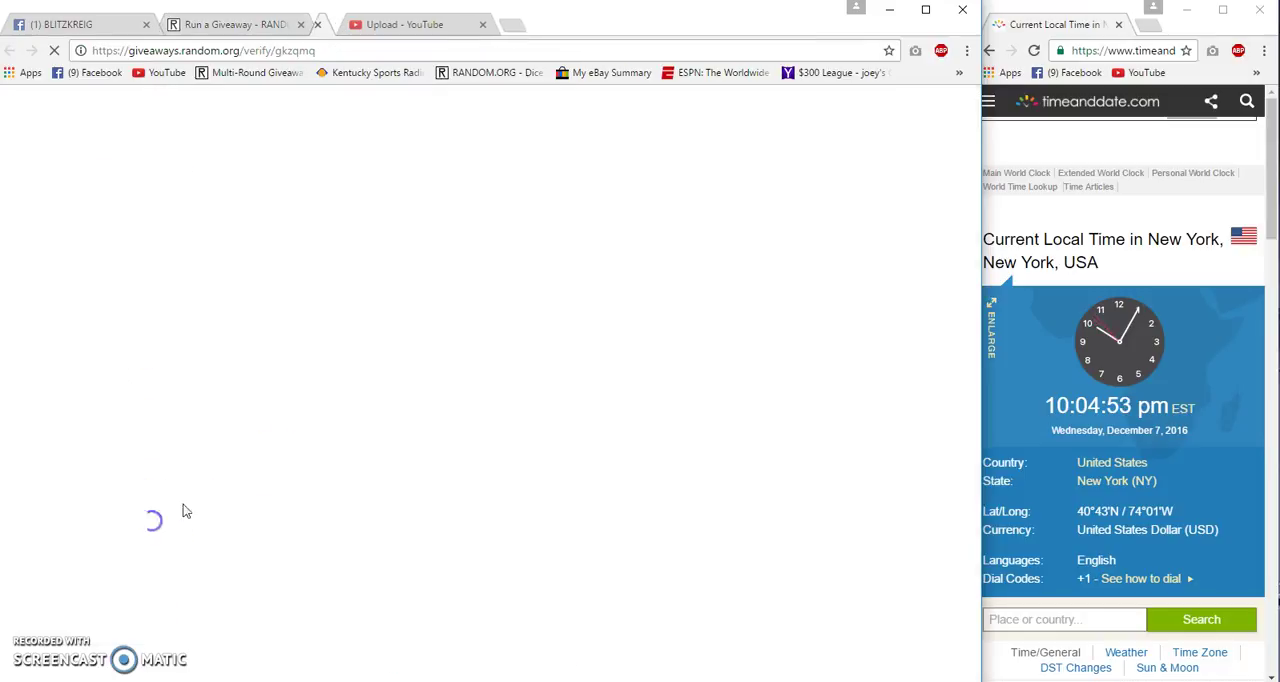
{"action": "scroll", "coordinate": [400, 370], "scroll_direction": "down", "scroll_amount": 5}
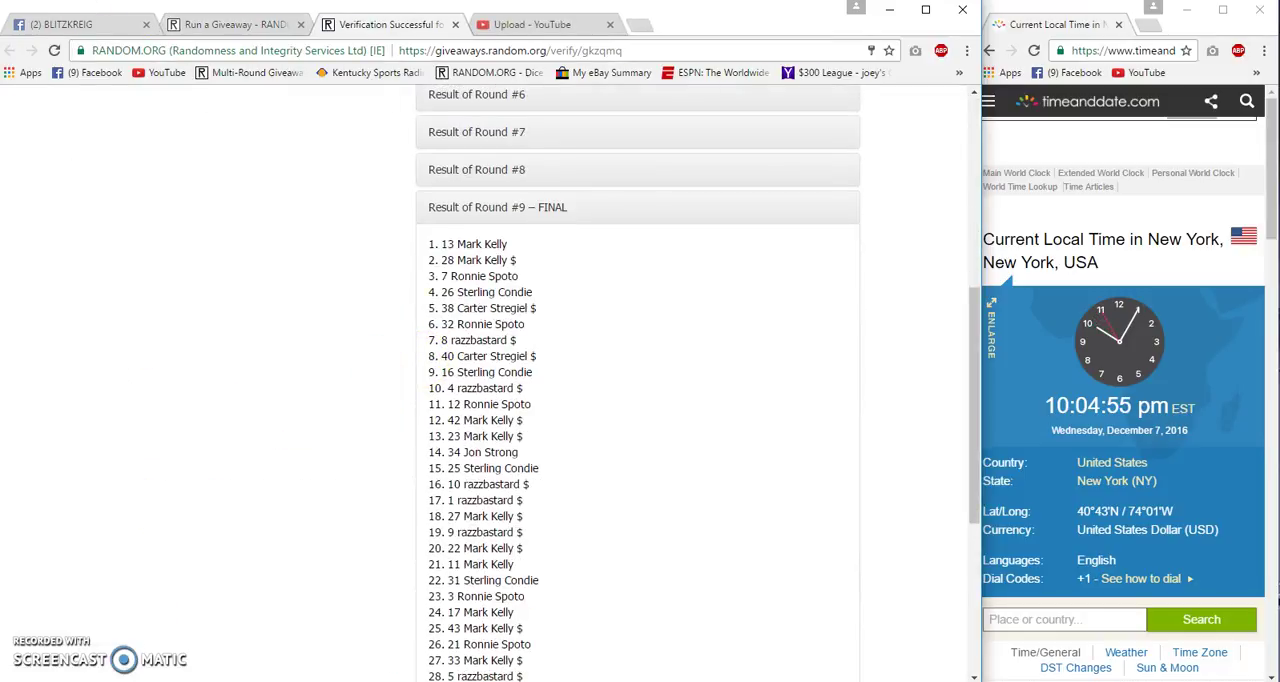
- Post 'Done' in the BLITZKREIG Facebook thread
{"action": "left_click", "coordinate": [60, 24]}
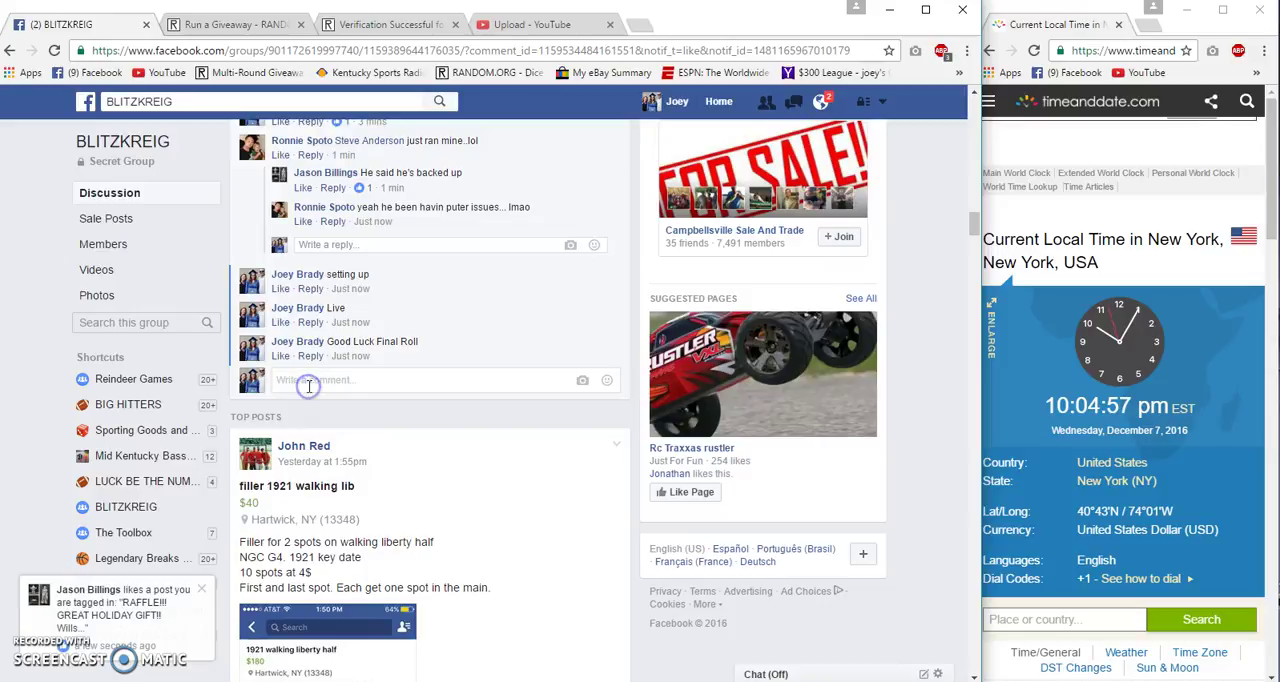
{"action": "type", "text": "Done"}
{"action": "key", "text": "Return"}
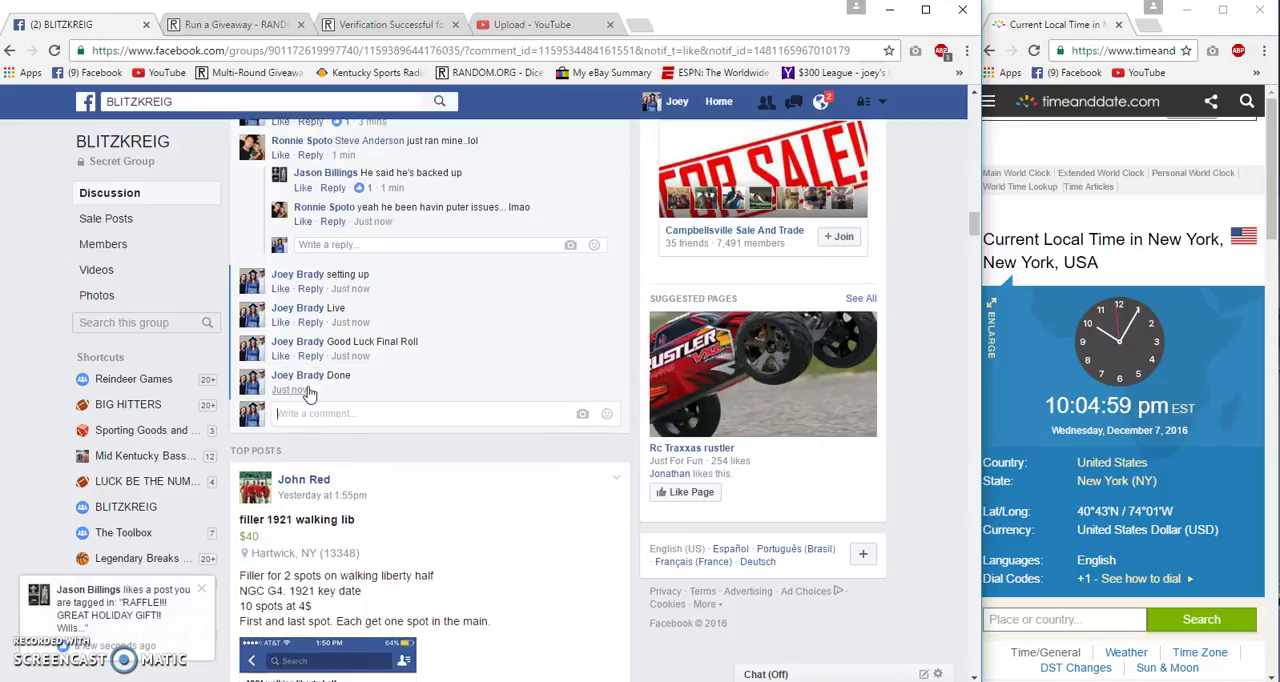